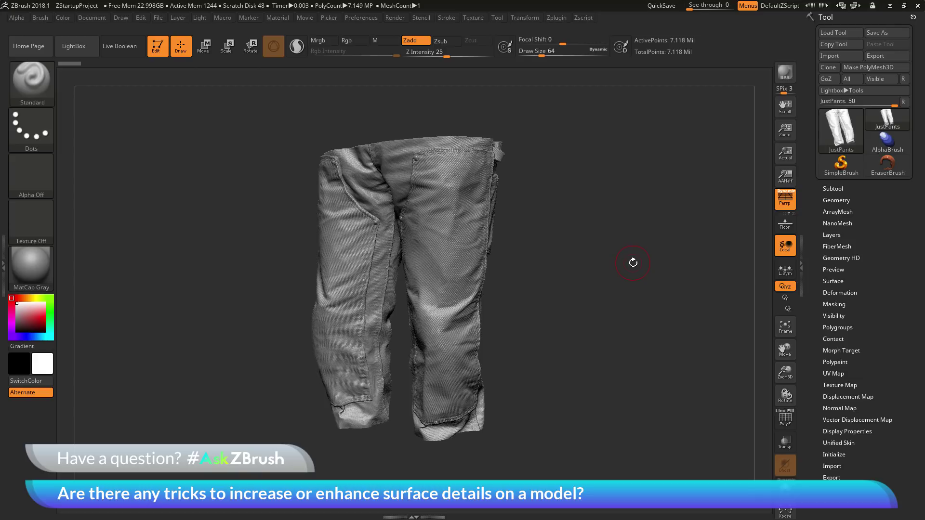
Orbit the pants to side, back-pocket and three-quarter views, briefly checking the masking options
mouse_move(645, 299)
mouse_down()
mouse_move(607, 312)
mouse_move(642, 298)
mouse_move(642, 342)
mouse_move(625, 316)
mouse_up()
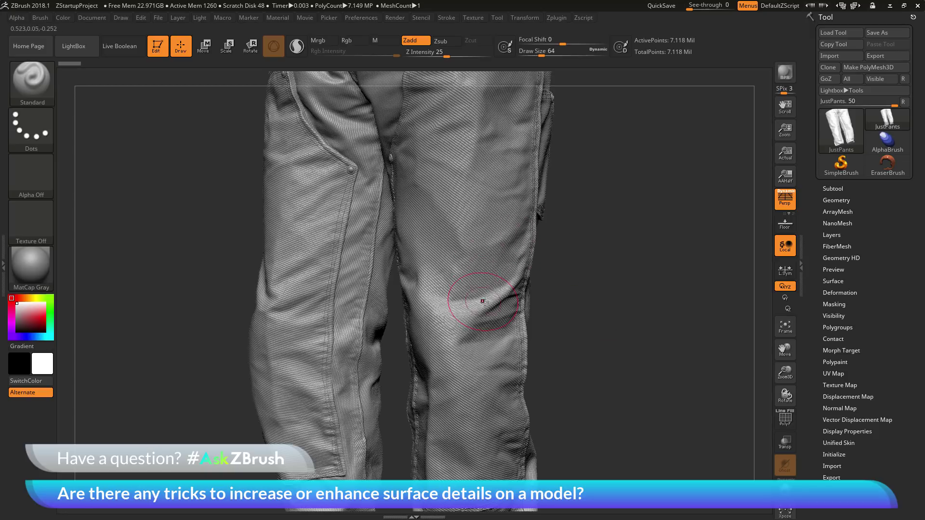
drag(608, 330, 454, 186)
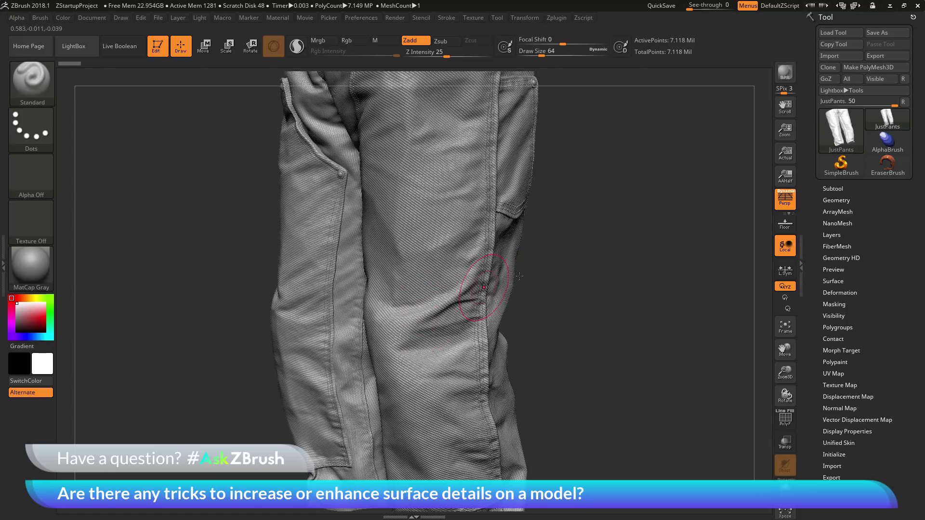
mouse_move(535, 277)
mouse_down()
mouse_move(584, 279)
mouse_move(572, 295)
mouse_move(610, 301)
mouse_up()
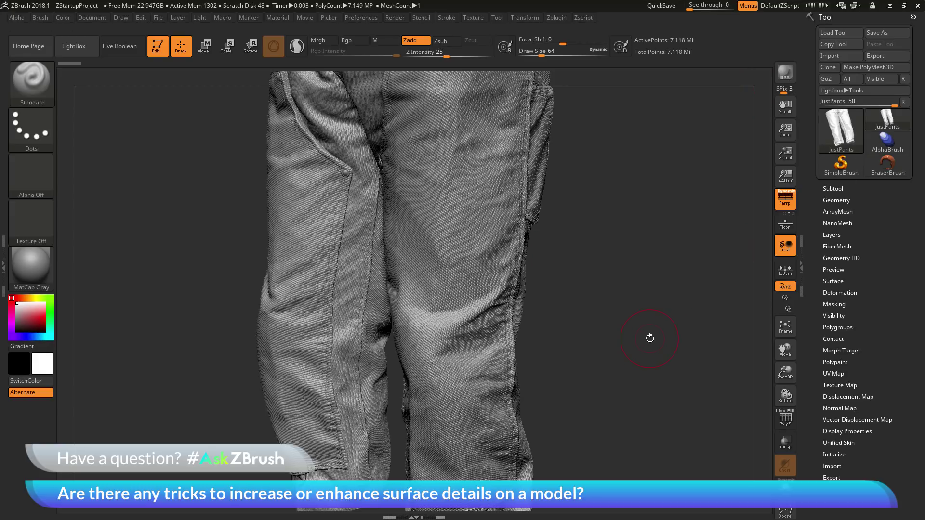
shift+click(846, 303)
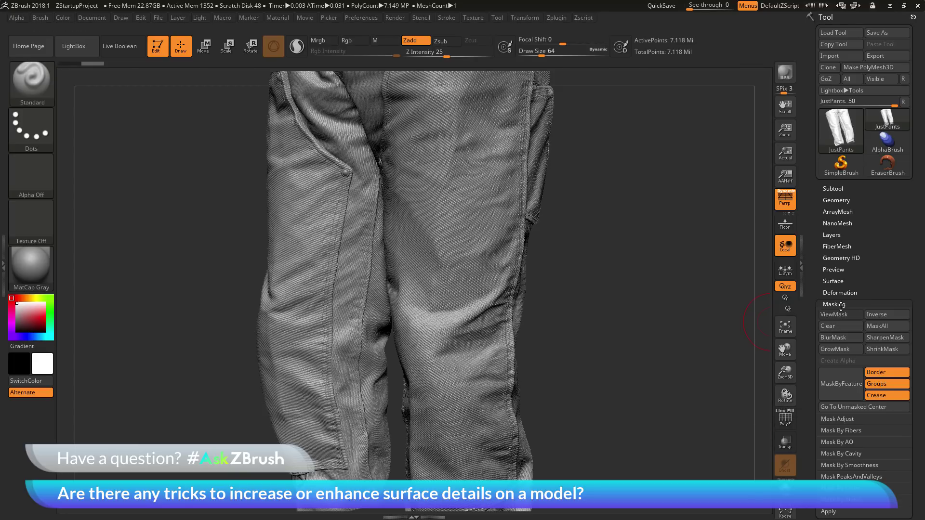
click(840, 304)
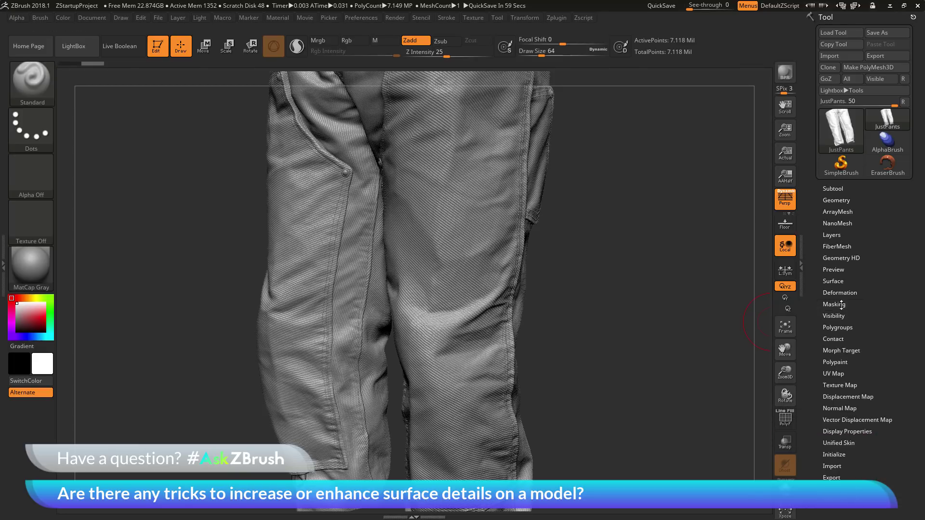
Review the pants' layer options, then store the detailed mesh with StoreMT in Morph Target
click(838, 235)
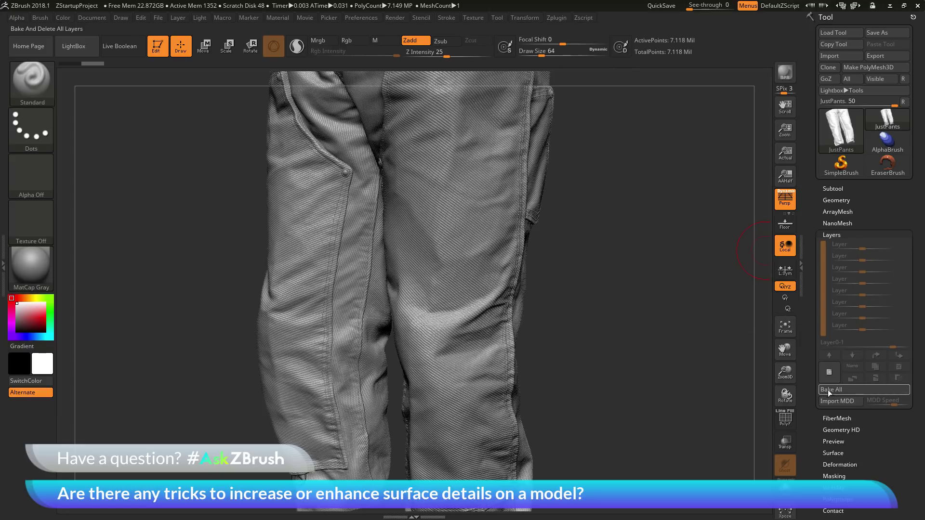
click(848, 391)
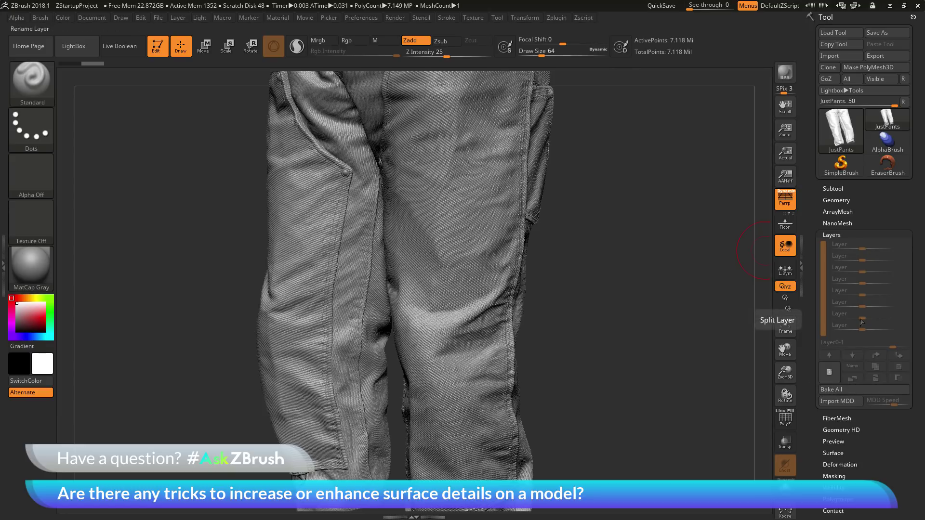
click(868, 232)
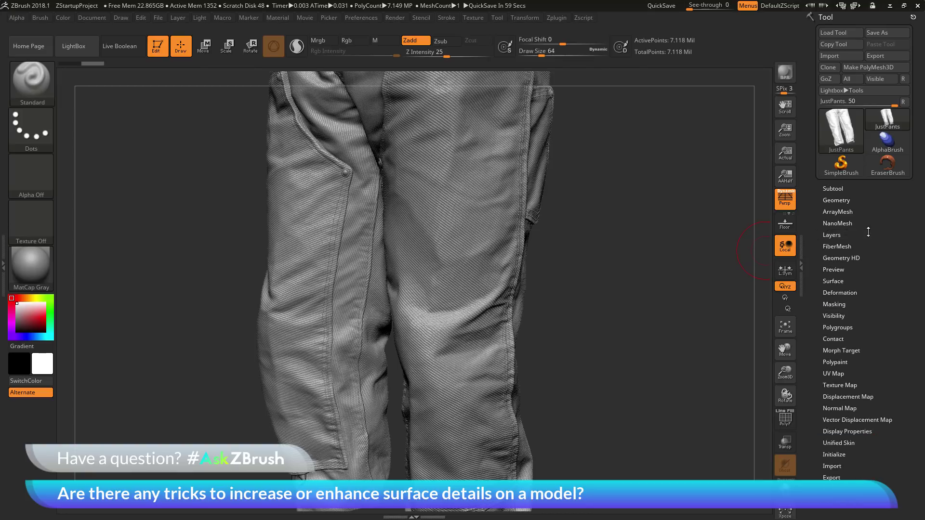
click(852, 351)
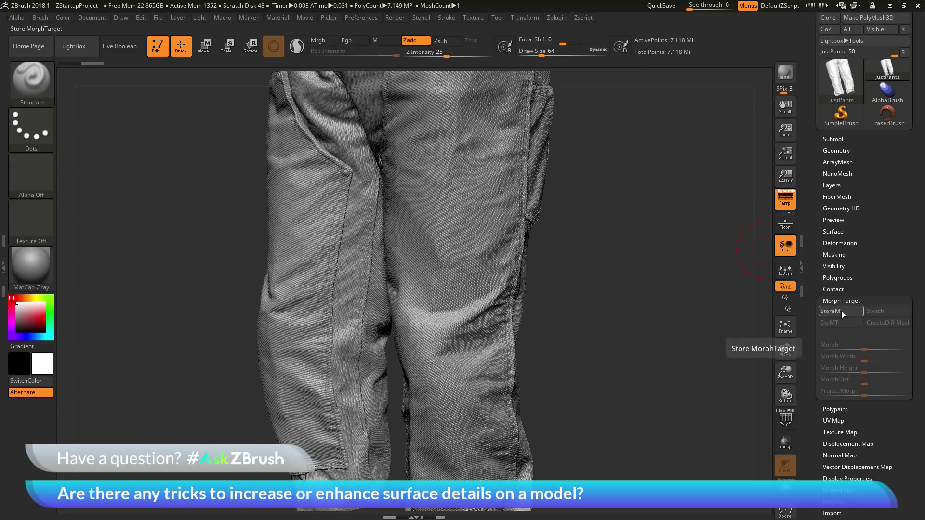
click(841, 311)
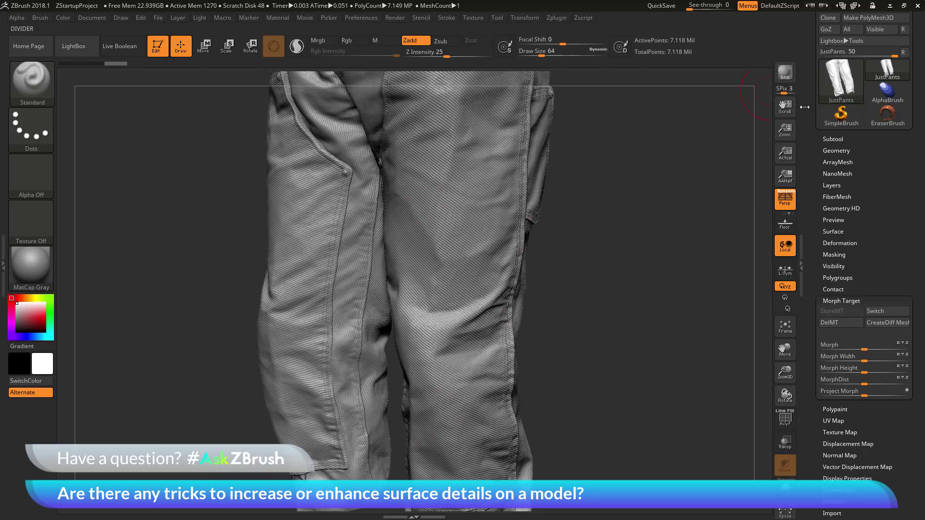
Apply Deformation Polish at 100 to the pants and orbit to check the smoothed folds
scroll(841, 58, up, 3)
click(847, 294)
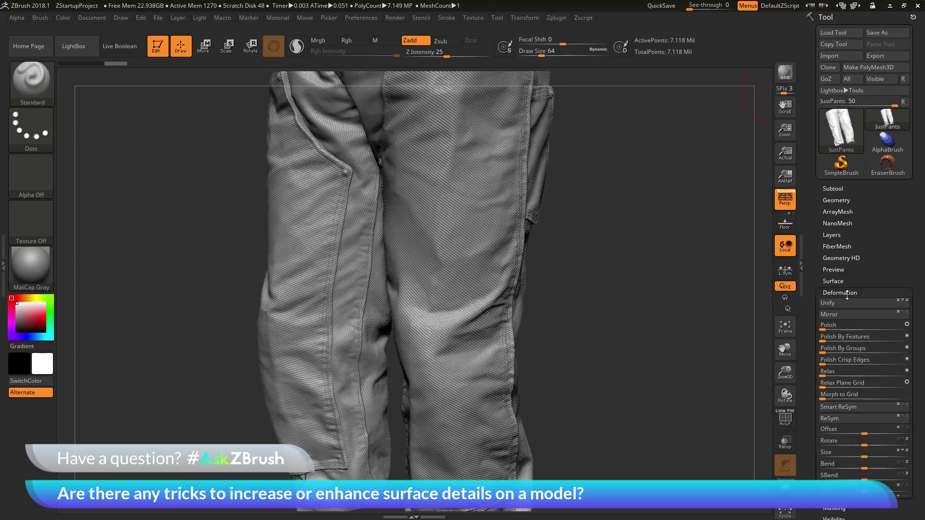
scroll(846, 289, down, 3)
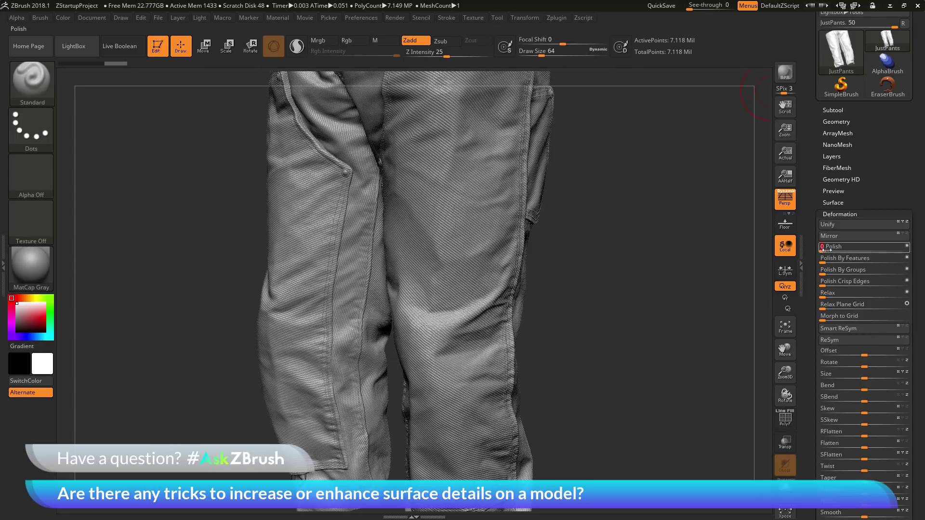
click(825, 249)
text(100)
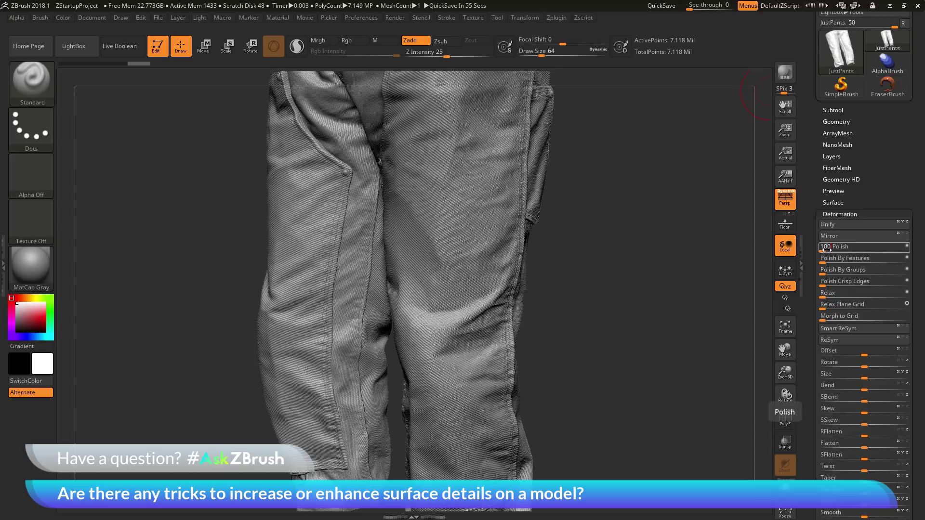
key(Return)
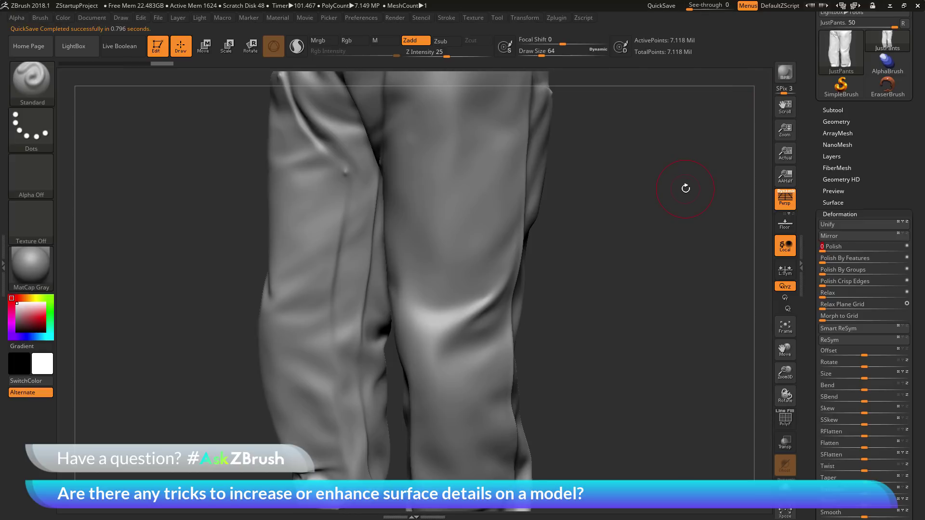
mouse_move(643, 256)
mouse_down()
mouse_move(620, 259)
mouse_move(653, 256)
mouse_up()
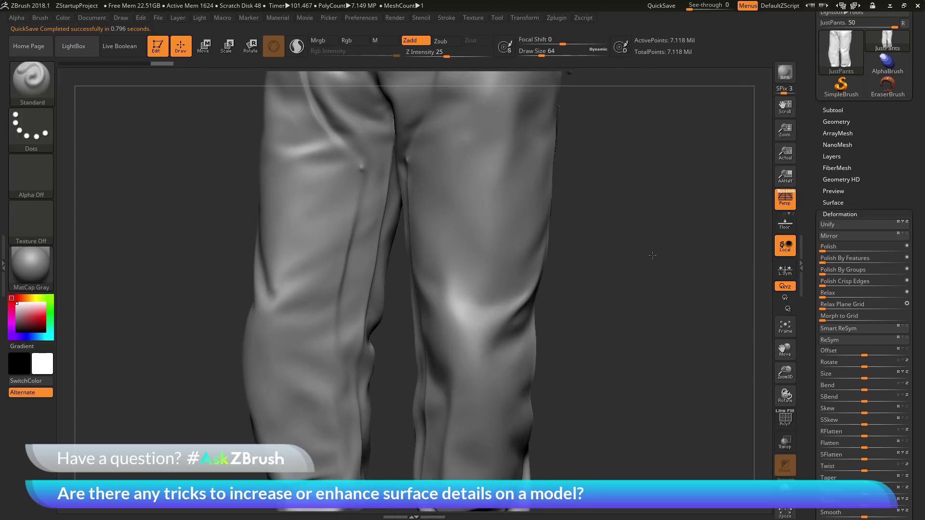
mouse_move(620, 367)
mouse_down()
mouse_move(663, 363)
mouse_move(598, 325)
mouse_up()
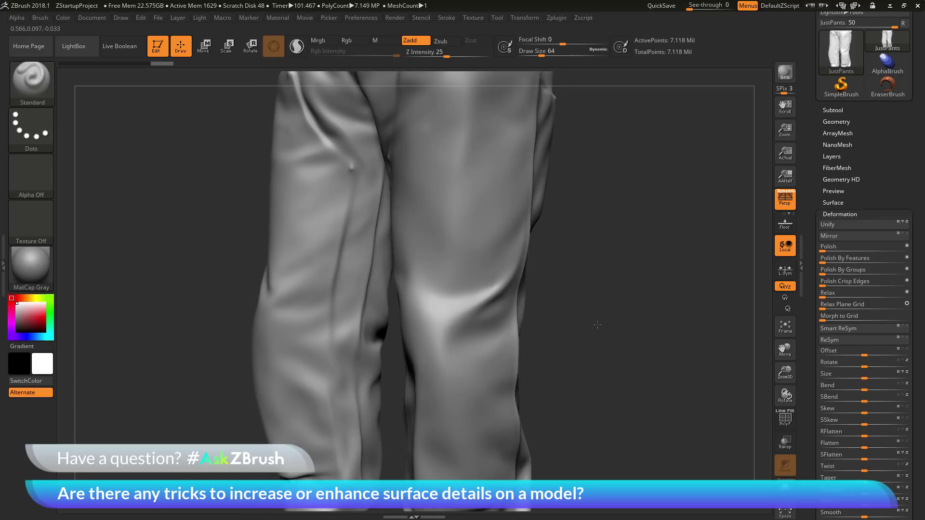
Add a new recording layer, Untitled Layer 1, in the Layers subpalette
click(846, 214)
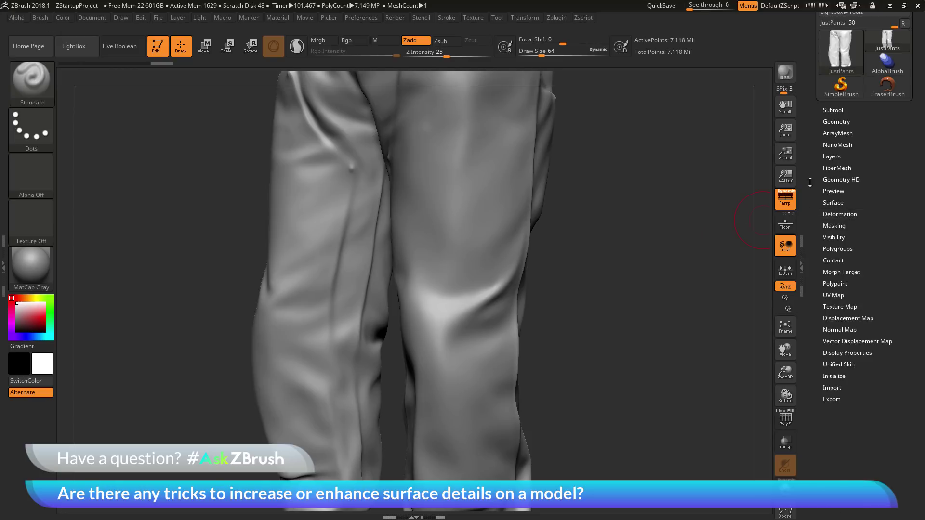
scroll(809, 182, up, 3)
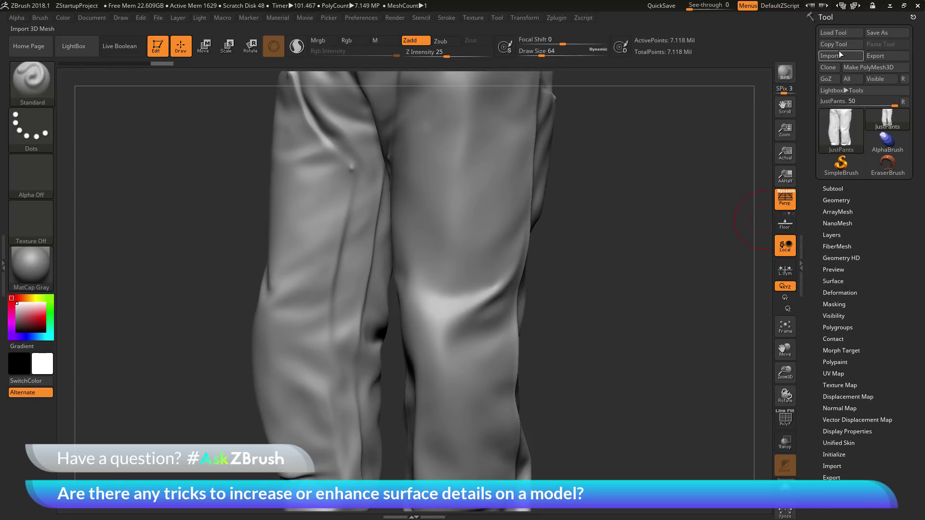
click(847, 234)
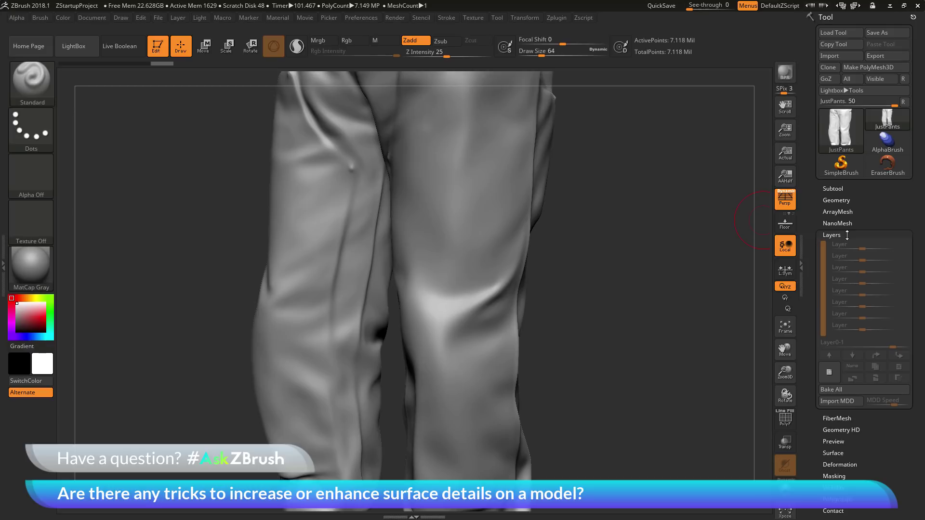
click(832, 371)
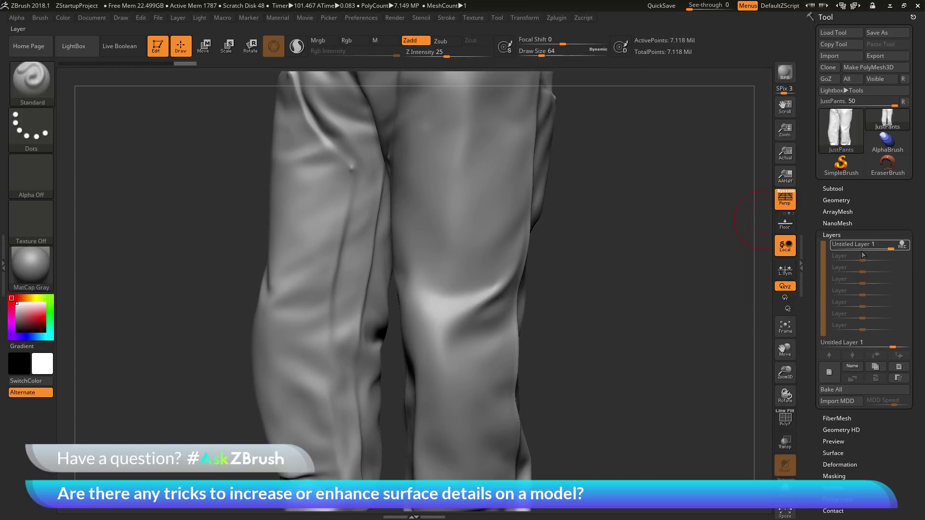
Switch the morph target to restore the stored woven-fabric detail into the new layer
scroll(811, 336, down, 5)
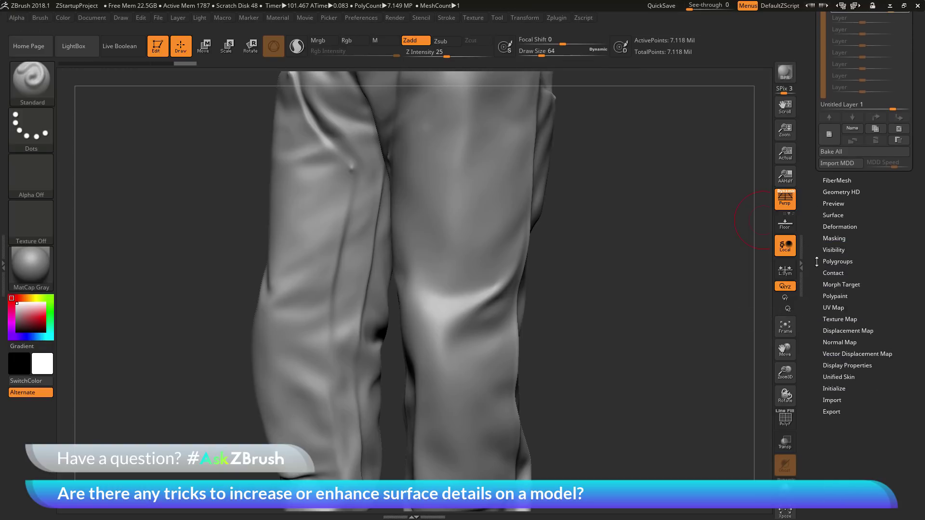
click(841, 285)
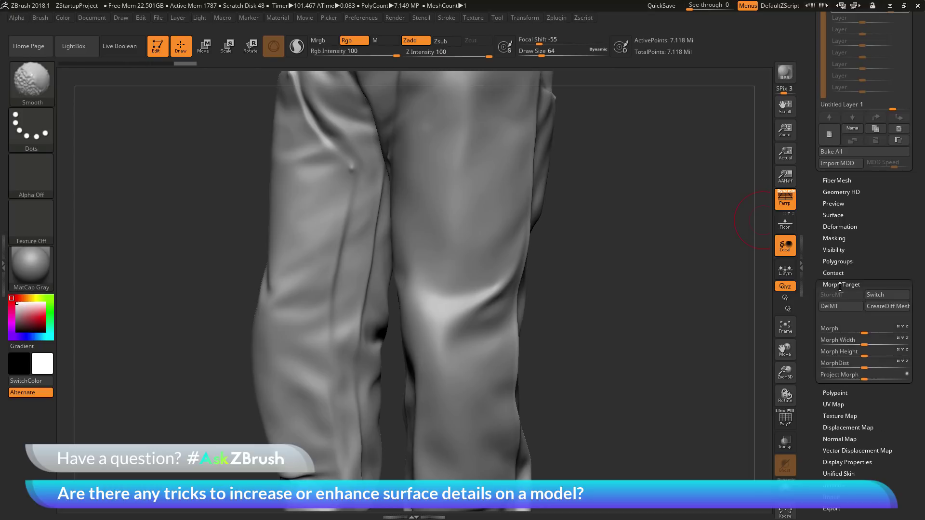
click(886, 295)
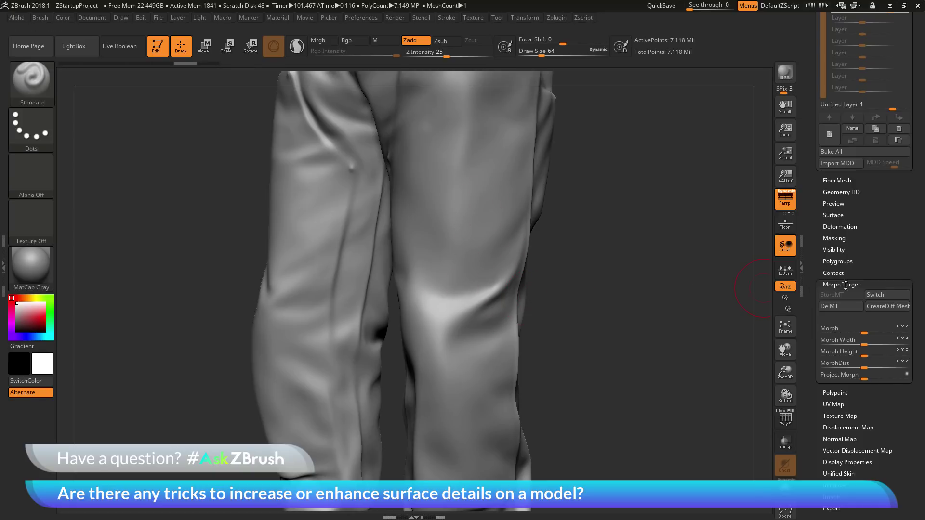
click(878, 295)
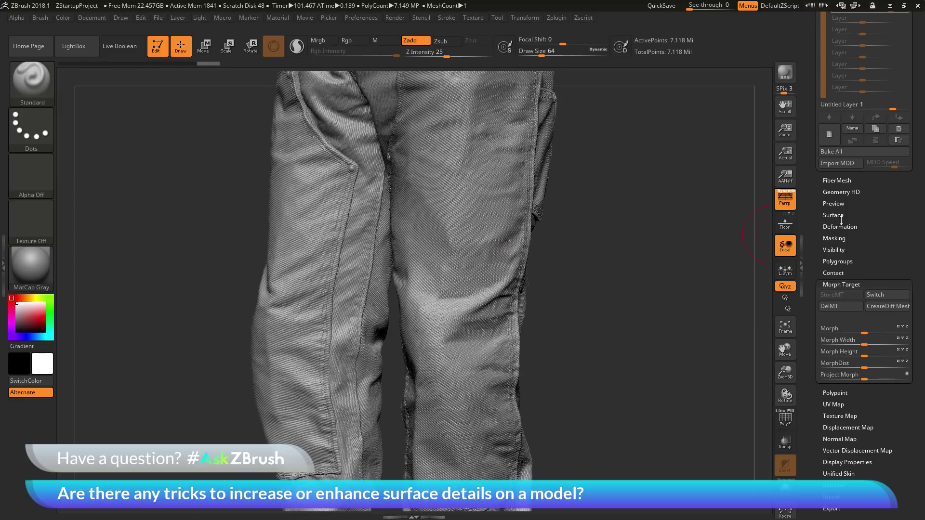
scroll(884, 221, up, 5)
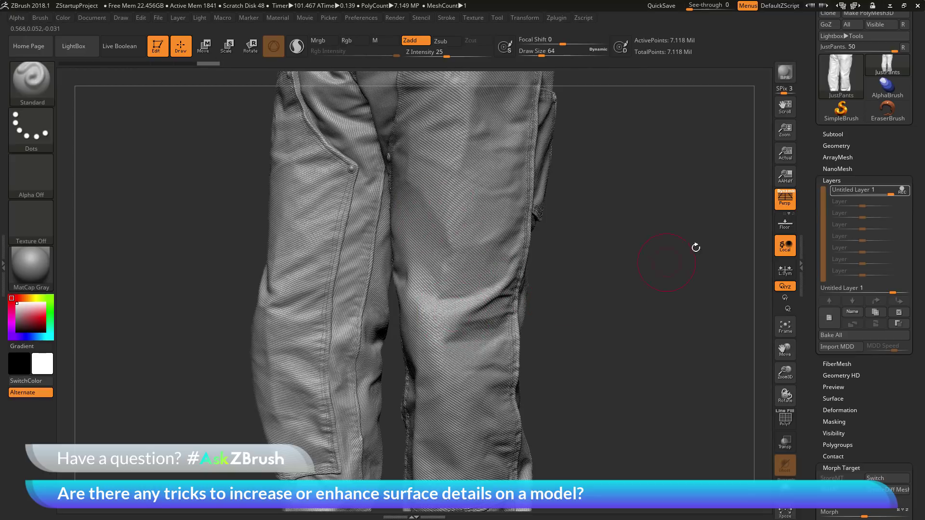
Duplicate Untitled Layer 1 twice, orbiting the pants to compare the intensified fabric detail
mouse_move(903, 192)
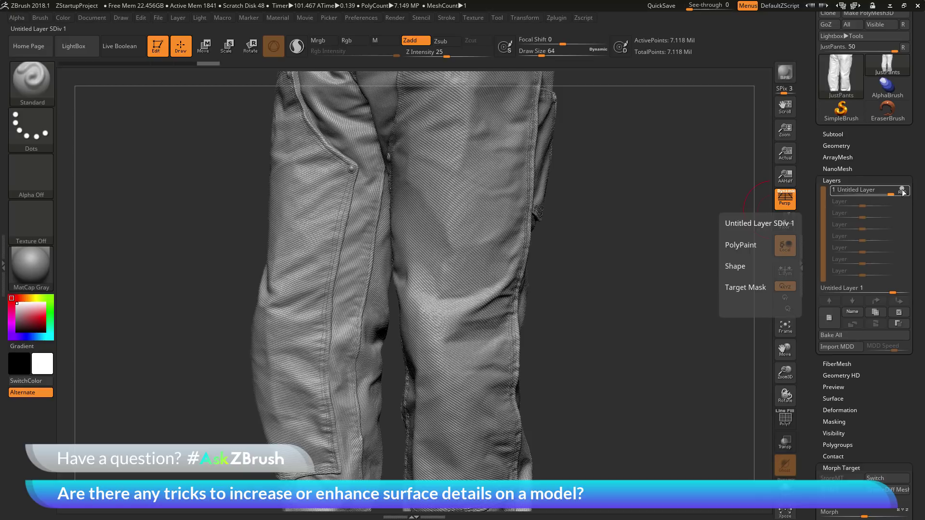
click(874, 313)
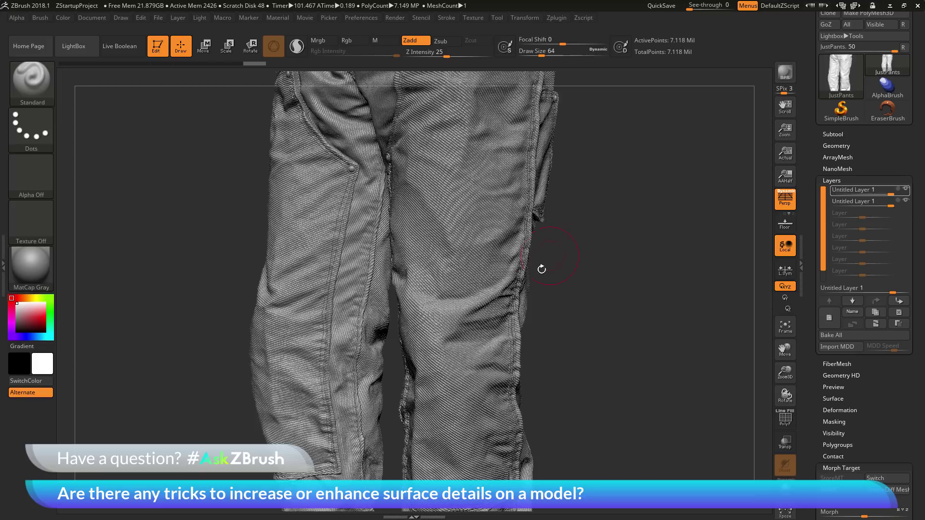
drag(611, 292, 638, 315)
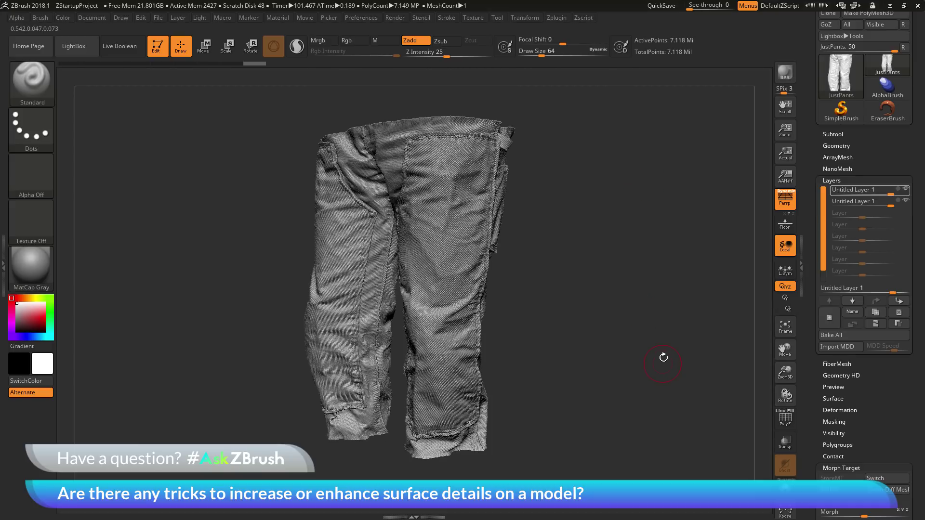
mouse_move(881, 210)
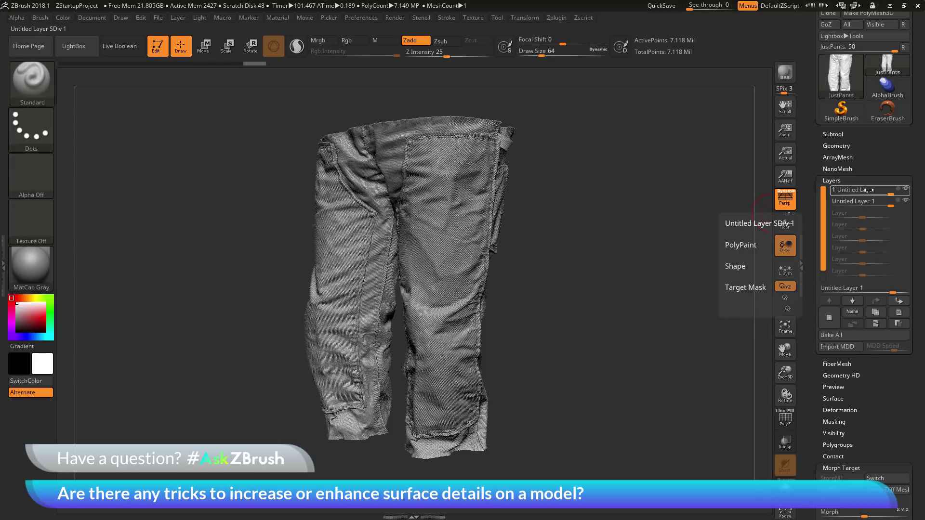
click(880, 314)
mouse_move(640, 289)
mouse_down()
mouse_move(627, 283)
mouse_move(651, 292)
mouse_move(663, 276)
mouse_move(652, 295)
mouse_up()
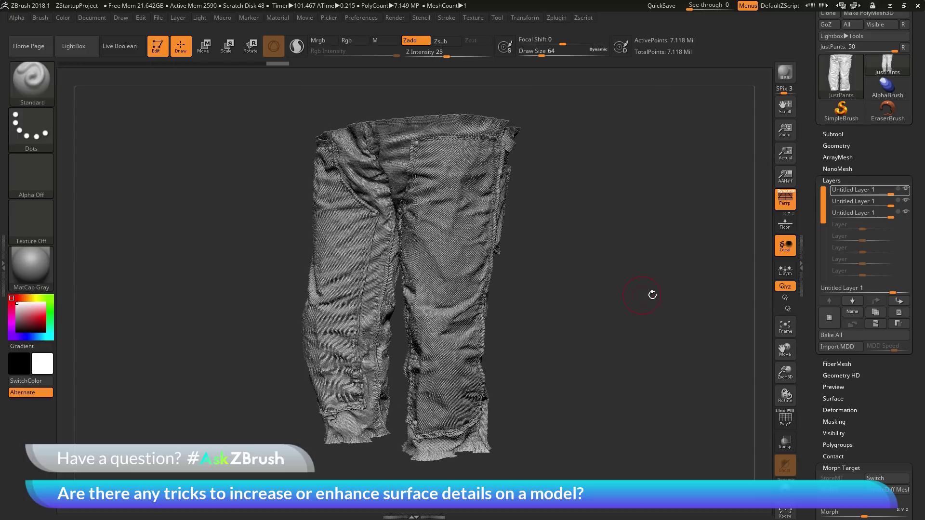
Select and delete the newest duplicate detail layer
click(883, 212)
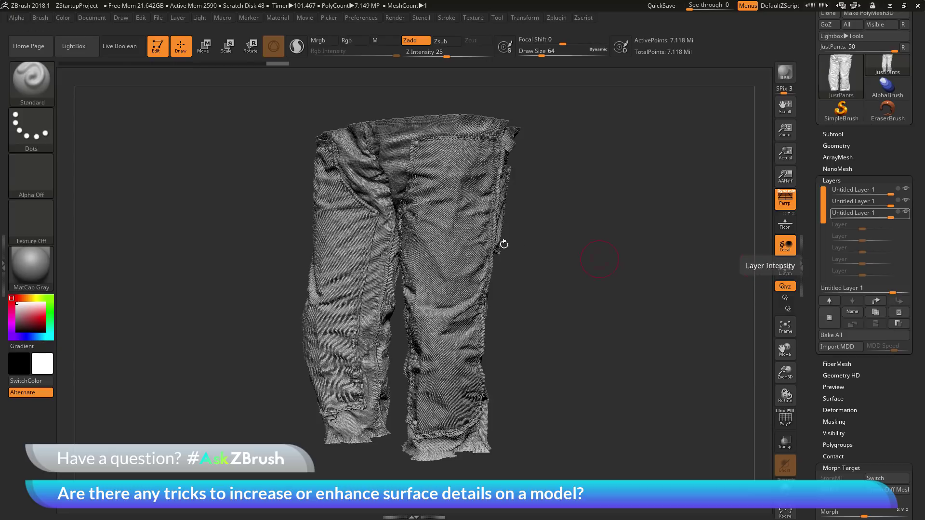
click(897, 314)
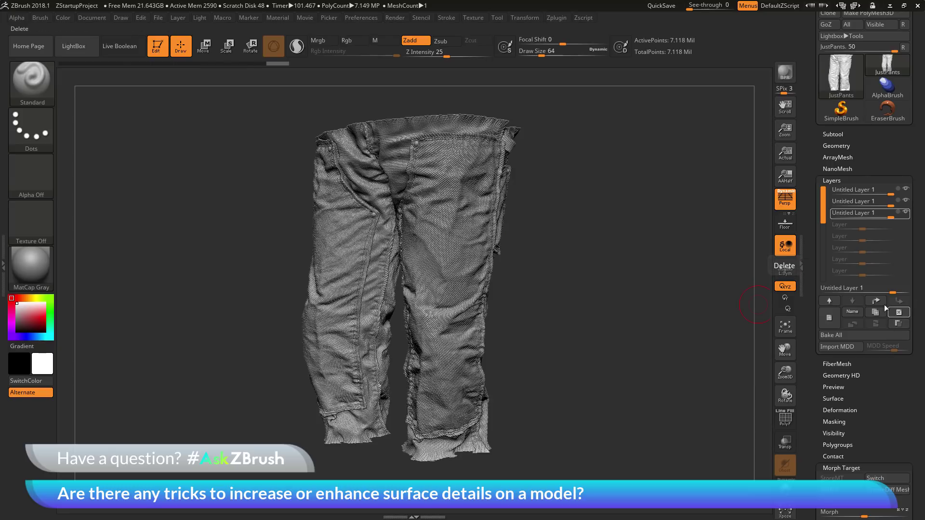
mouse_move(666, 266)
mouse_down()
mouse_move(657, 266)
mouse_move(681, 266)
mouse_up()
Set the second layer's strength to 0.5 and orbit to check the softer weave
mouse_move(886, 203)
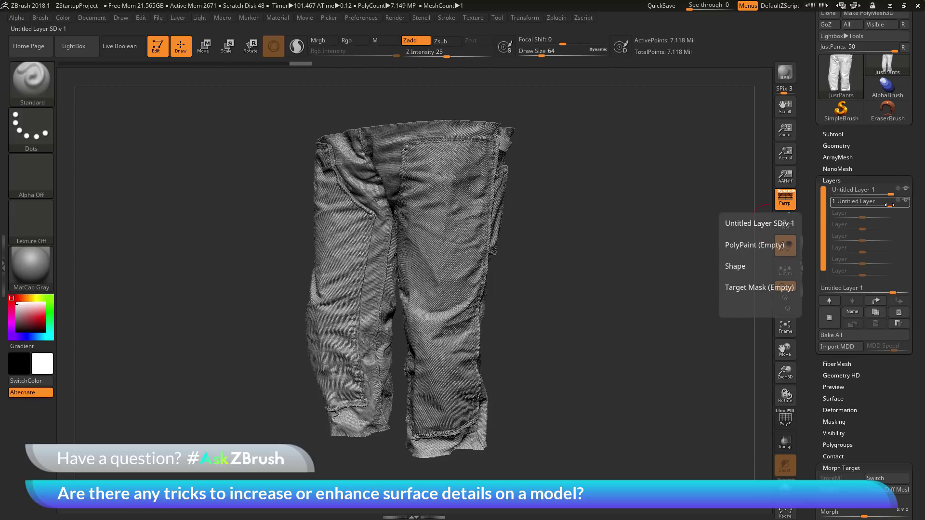
click(890, 205)
click(889, 205)
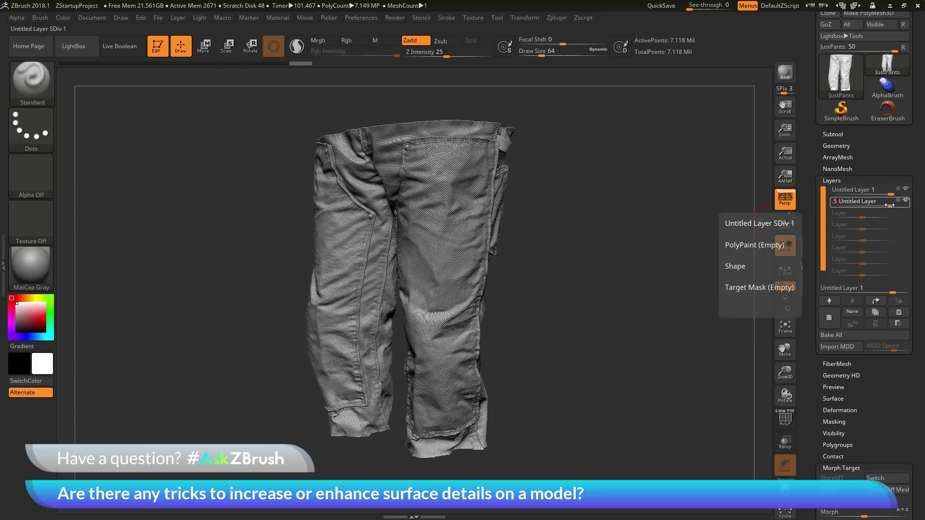
key(Return)
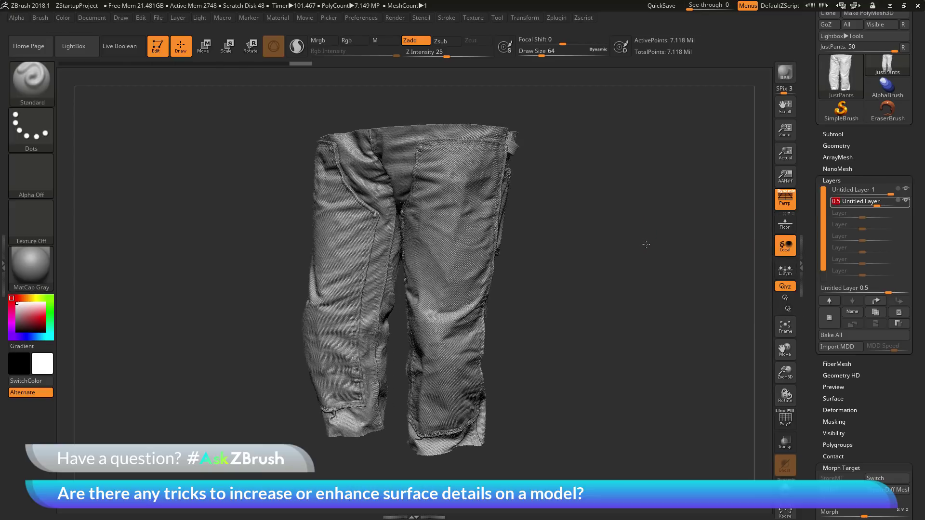
drag(644, 245, 633, 266)
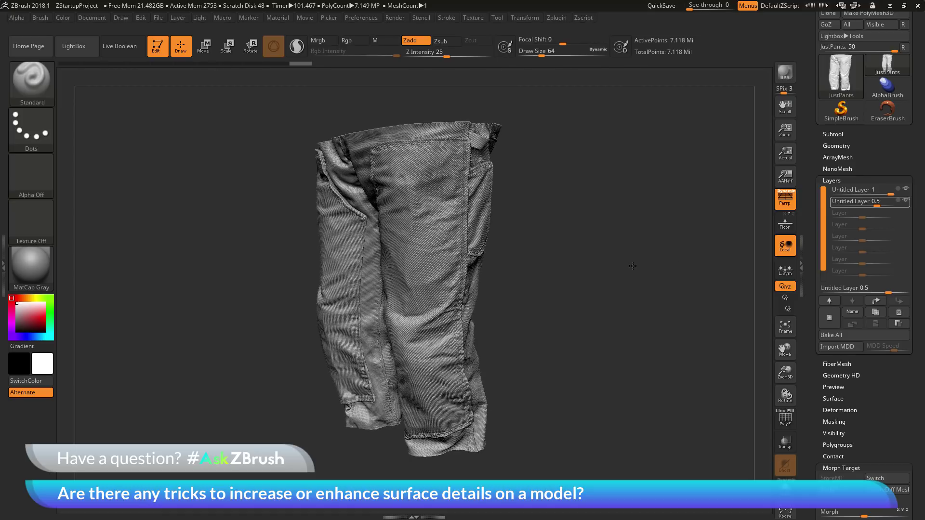
mouse_move(691, 273)
mouse_down()
mouse_move(683, 290)
mouse_move(681, 269)
mouse_up()
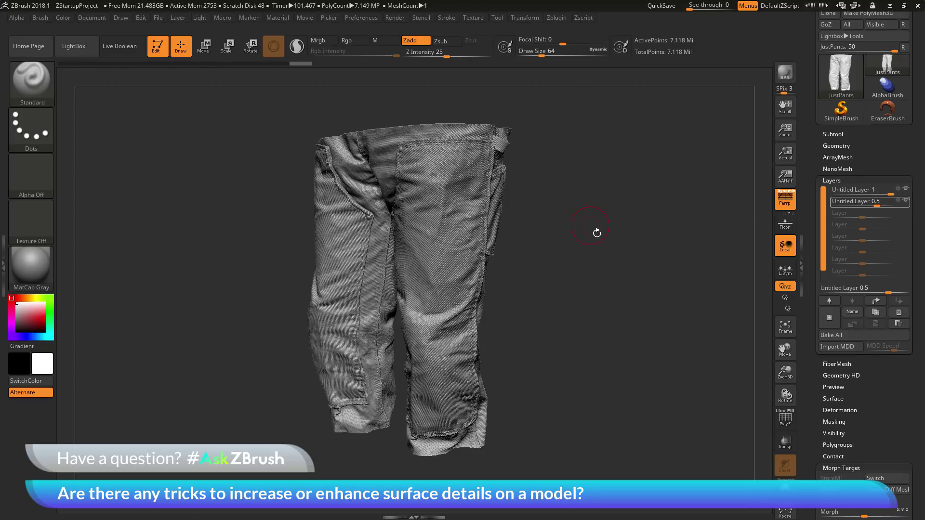
Expand the Deformation subpalette in the Tool palette for the JustPants mesh
drag(628, 261, 620, 242)
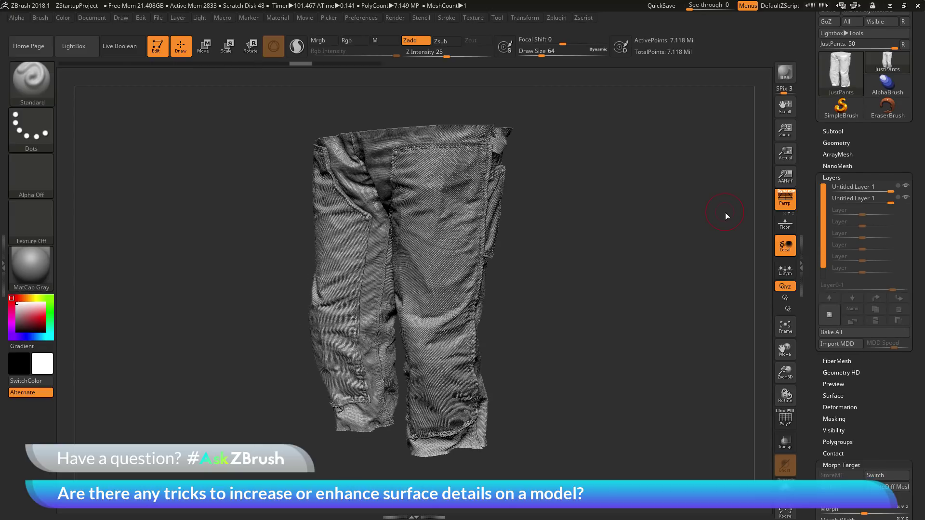
key(ctrl)
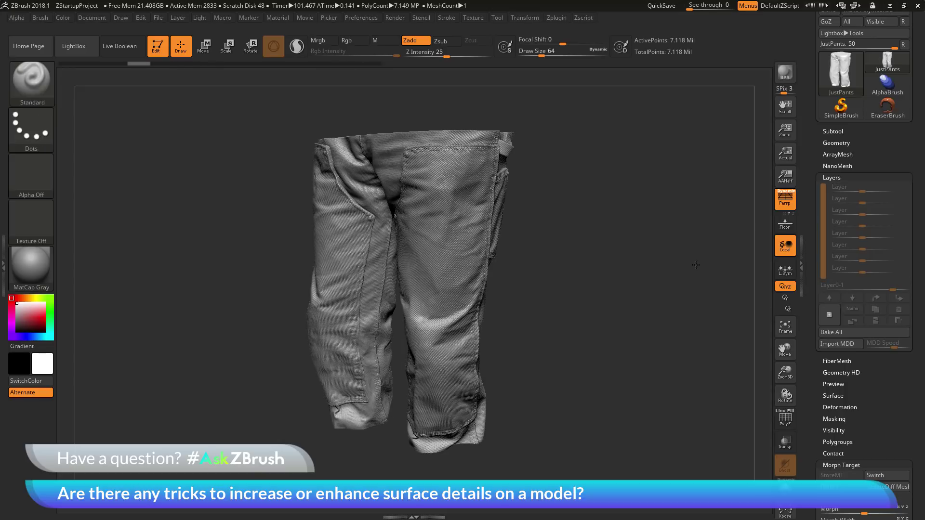
scroll(849, 380, down, 3)
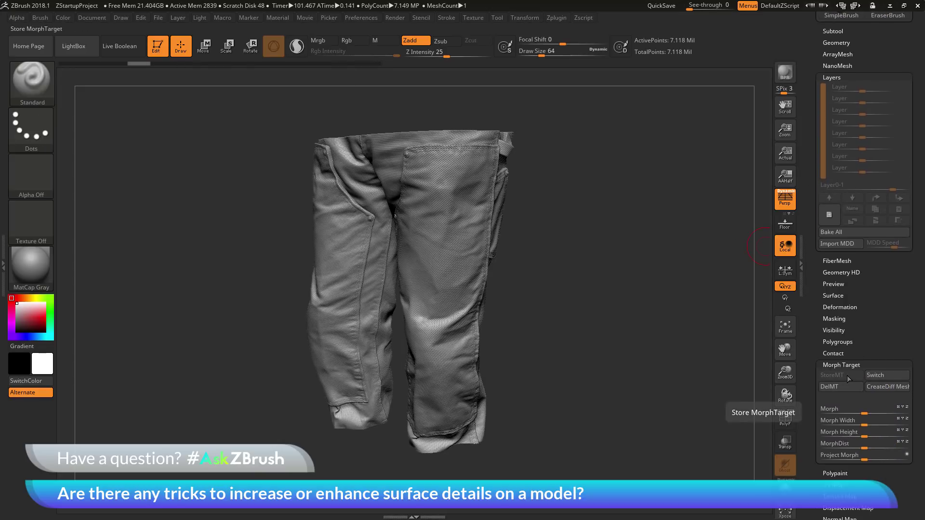
click(855, 304)
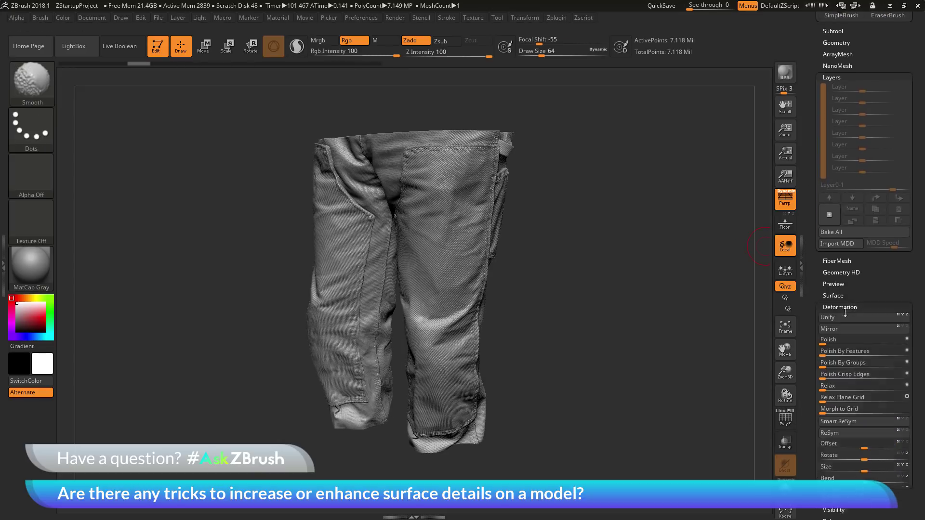
scroll(829, 296, down, 1)
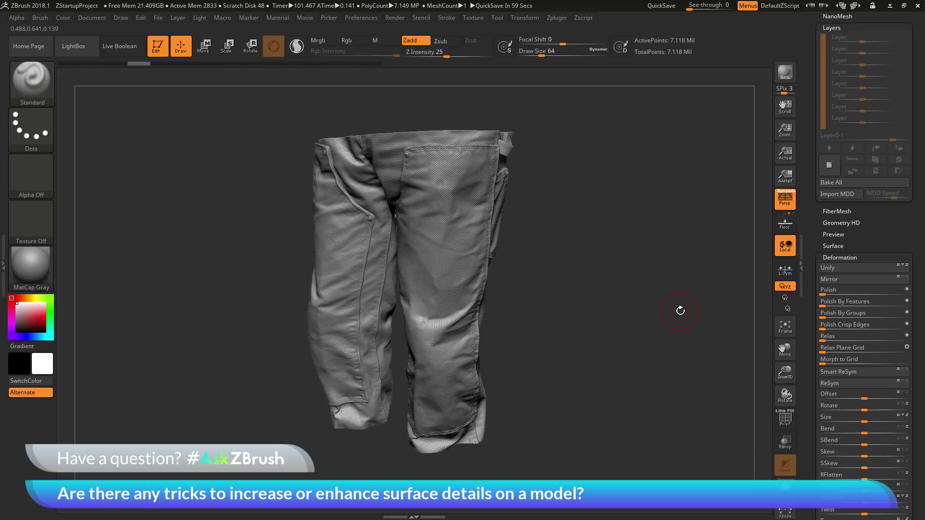
drag(811, 234, 811, 247)
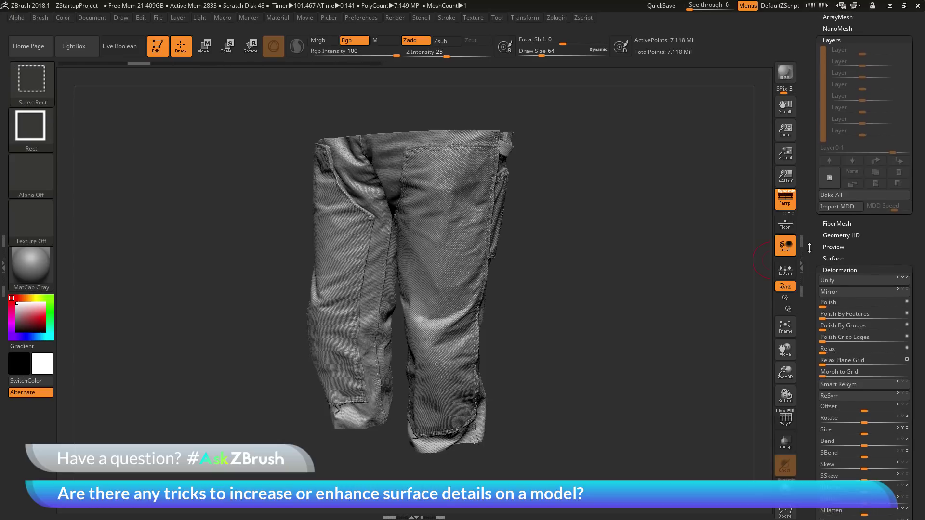
Show the smooth pants, then Switch the morph target to restore the fabric detail
key(ctrl+shift+z)
drag(657, 262, 661, 268)
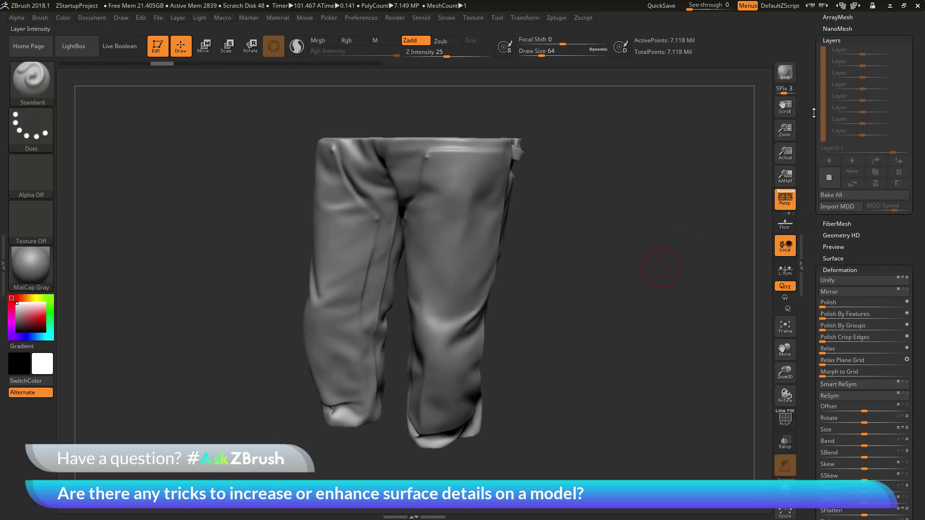
drag(812, 91, 808, 155)
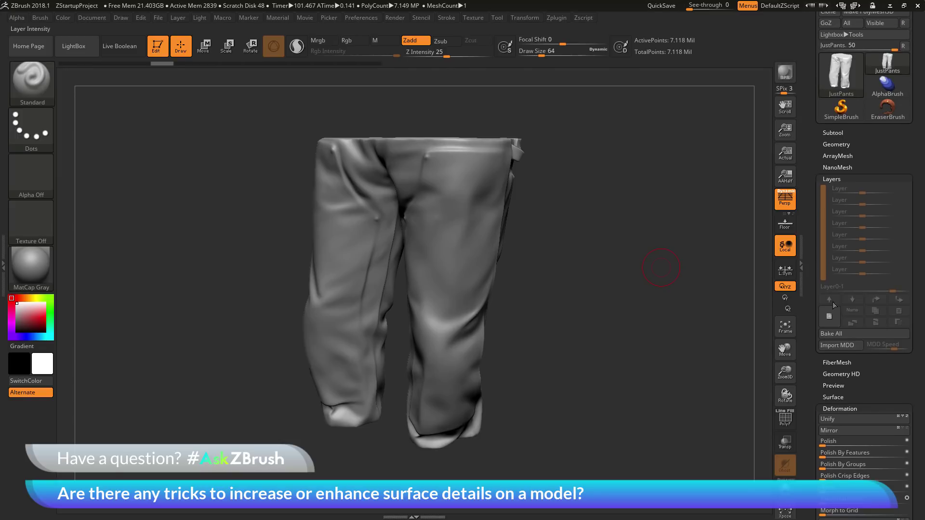
scroll(864, 261, down, 10)
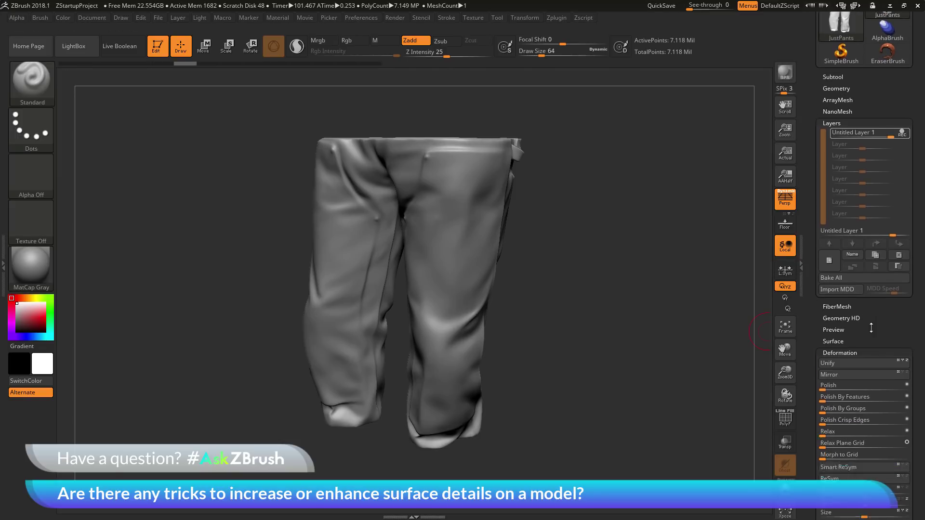
scroll(865, 262, down, 3)
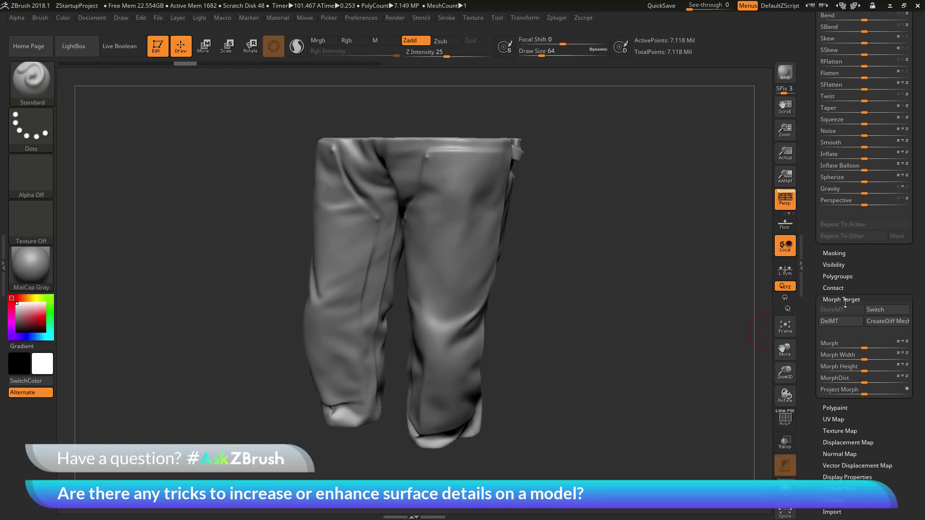
click(880, 311)
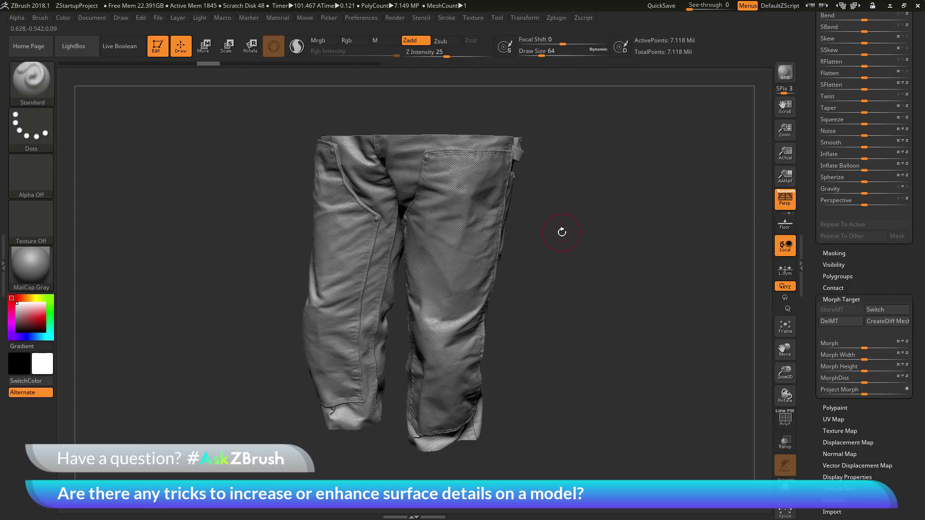
drag(806, 149, 813, 278)
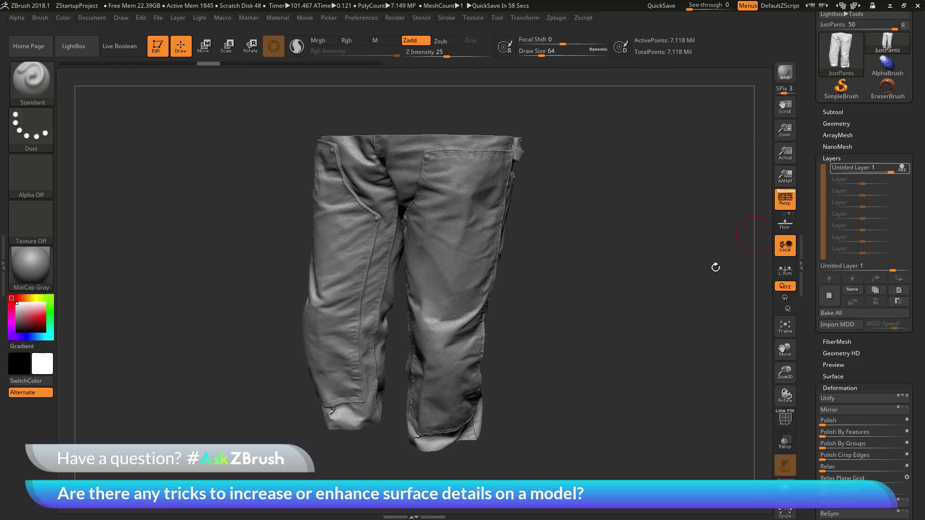
Turn off REC on the detail layer and duplicate it, orbiting to inspect the stronger texture
click(904, 169)
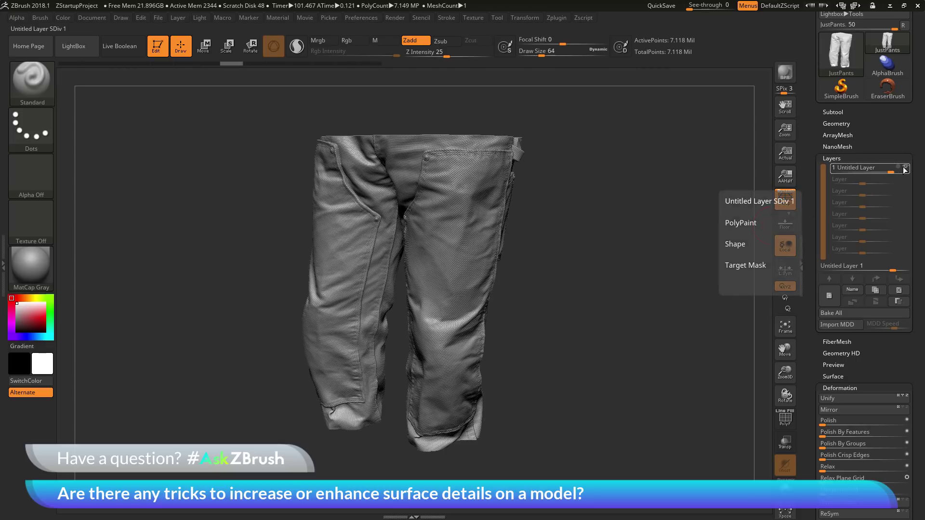
click(867, 291)
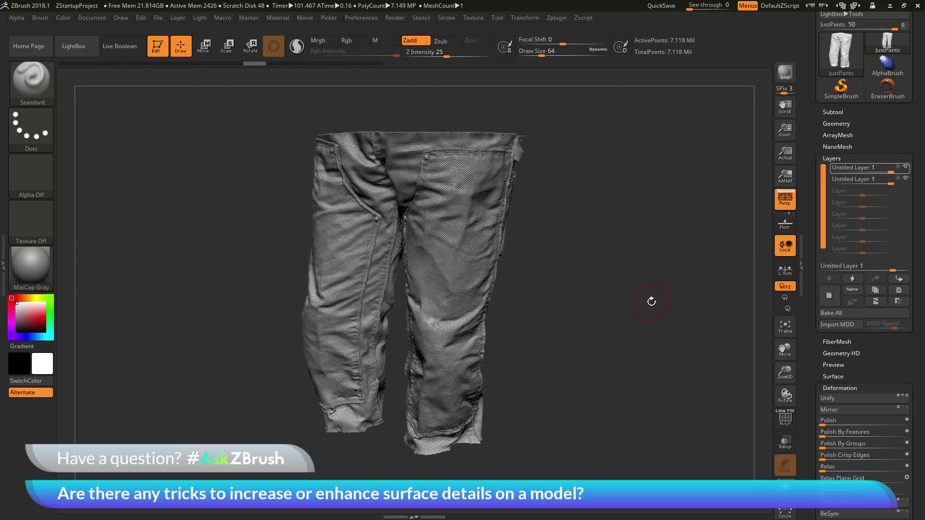
drag(651, 301, 687, 223)
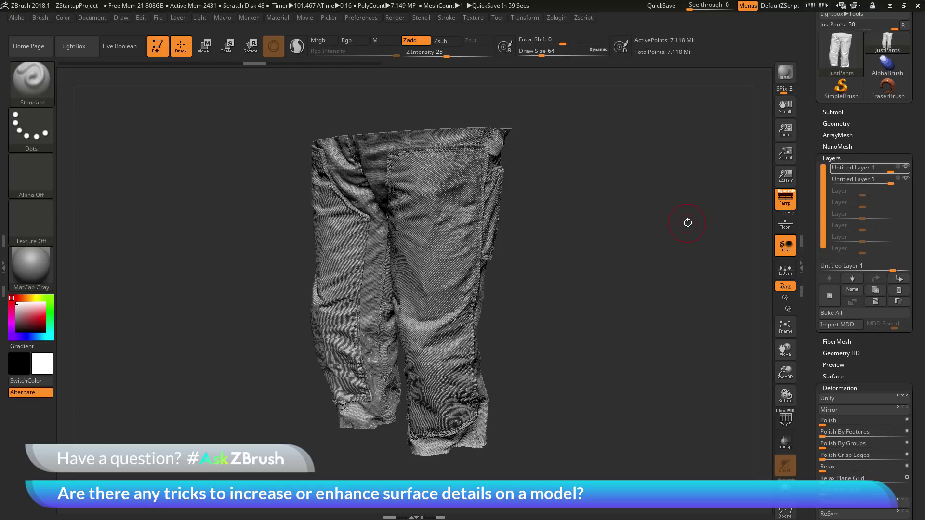
mouse_move(708, 241)
mouse_down()
mouse_move(716, 242)
mouse_move(692, 237)
mouse_up()
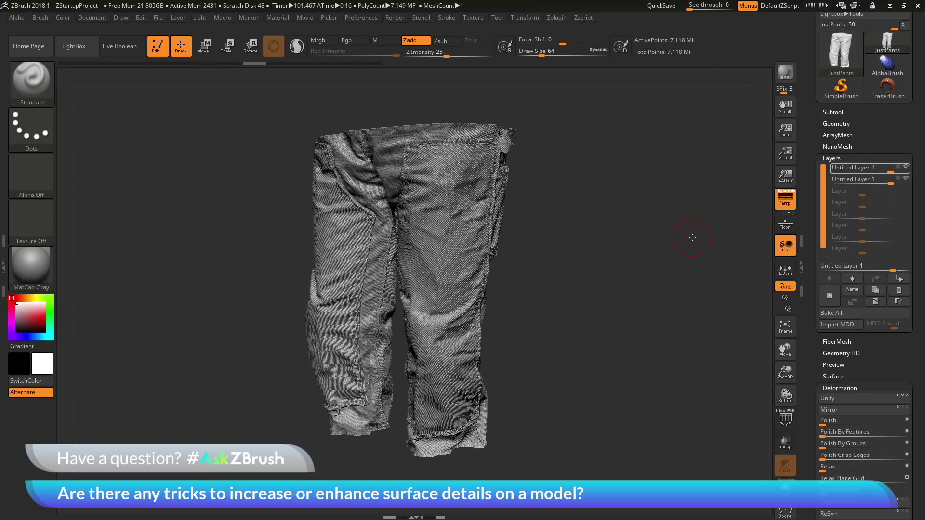